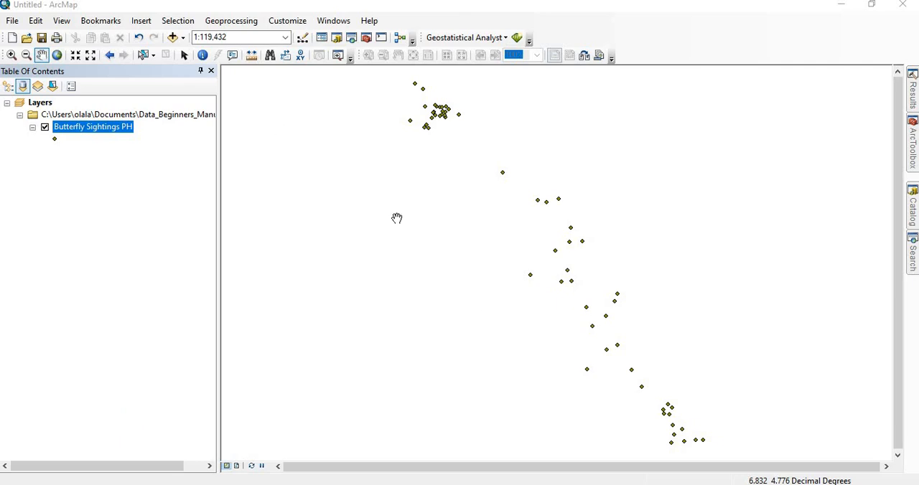
Expand the Spatial Statistics Tools toolbox and check the source coordinate system of the Butterfly Sightings PH layer
left_click(913, 147)
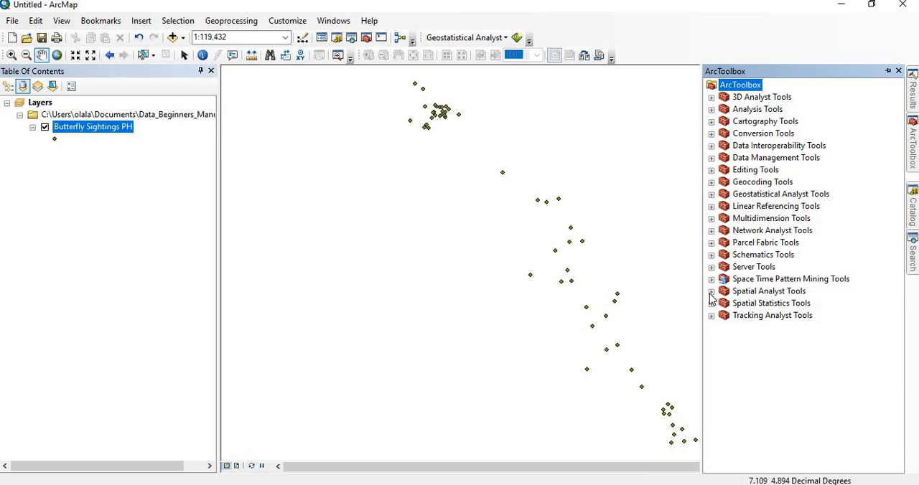
left_click(710, 303)
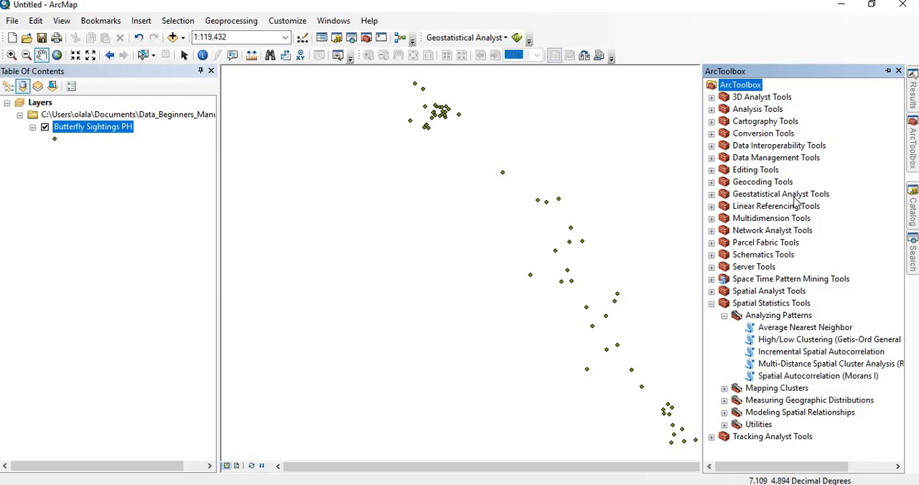
right_click(100, 128)
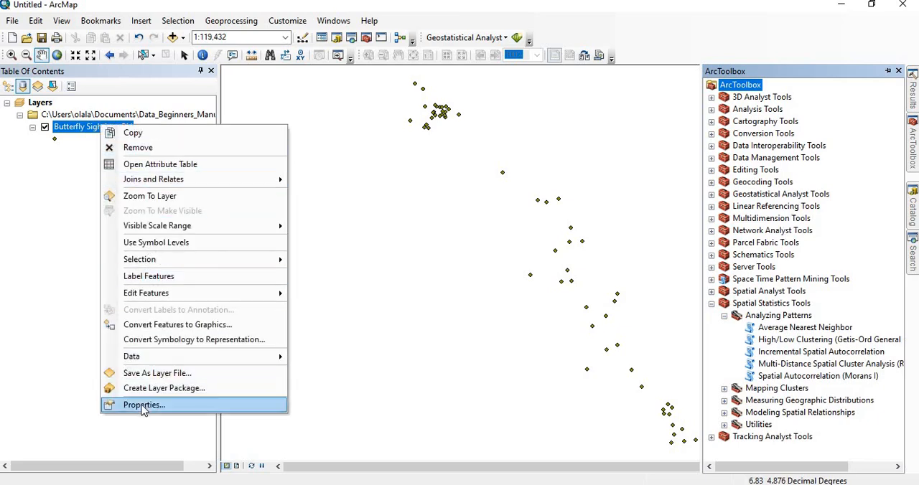
left_click(143, 404)
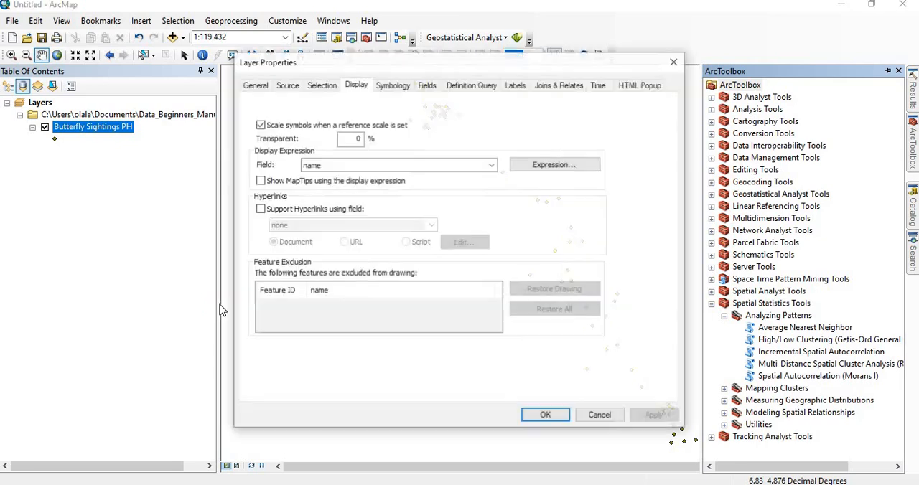
left_click(287, 85)
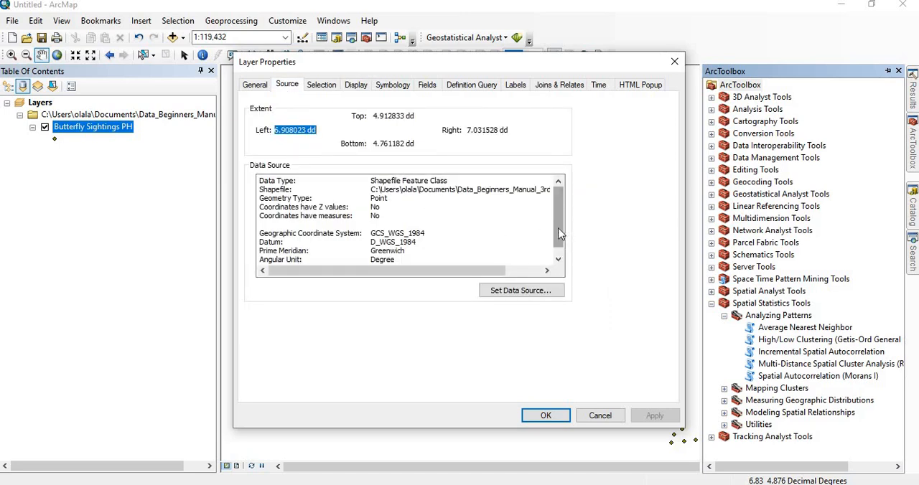
scroll(565, 244, "down", 1)
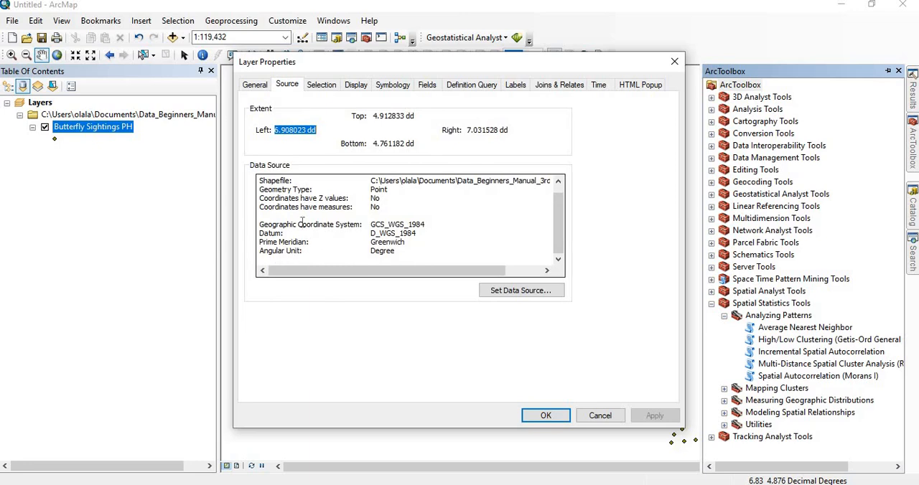
left_click(544, 416)
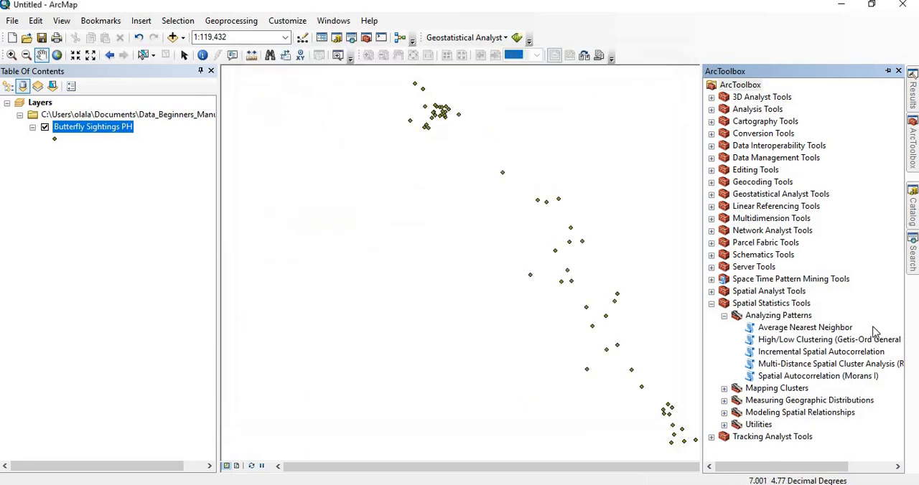
Search for "project" and open the Project (Data Management) tool
left_click(911, 260)
left_click(765, 125)
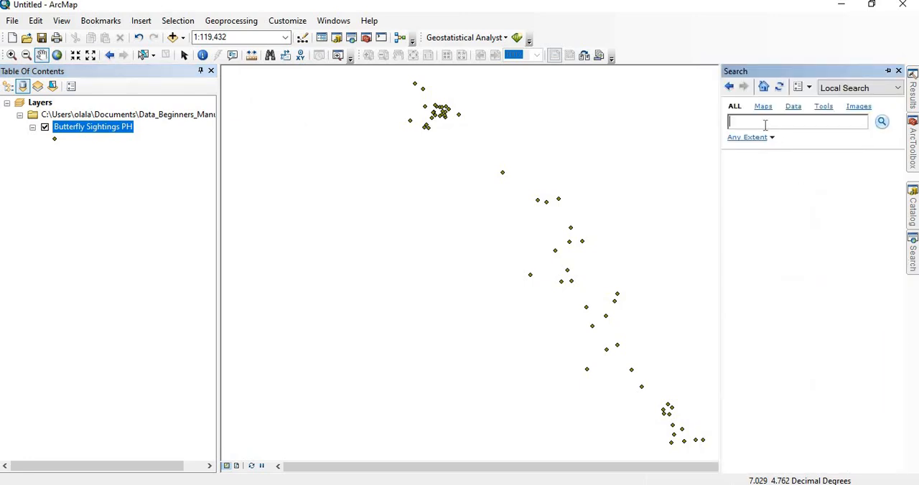
type("project")
left_click(882, 122)
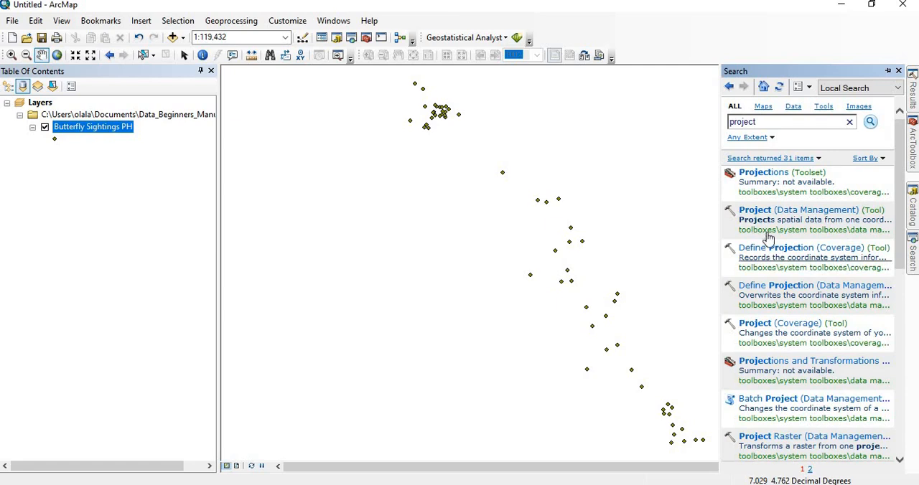
left_click(759, 212)
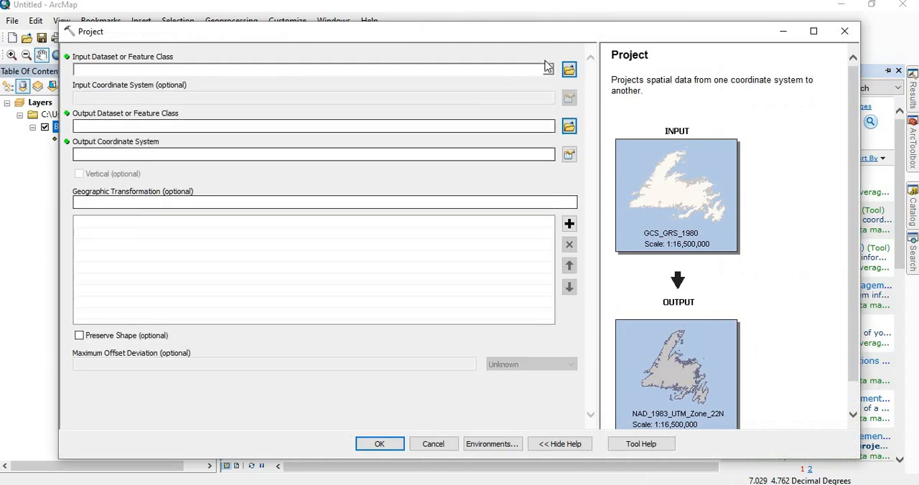
Set Butterfly Sightings PH as the Project tool's input and name the output feature class Butterfly_PH_Project
left_click(547, 69)
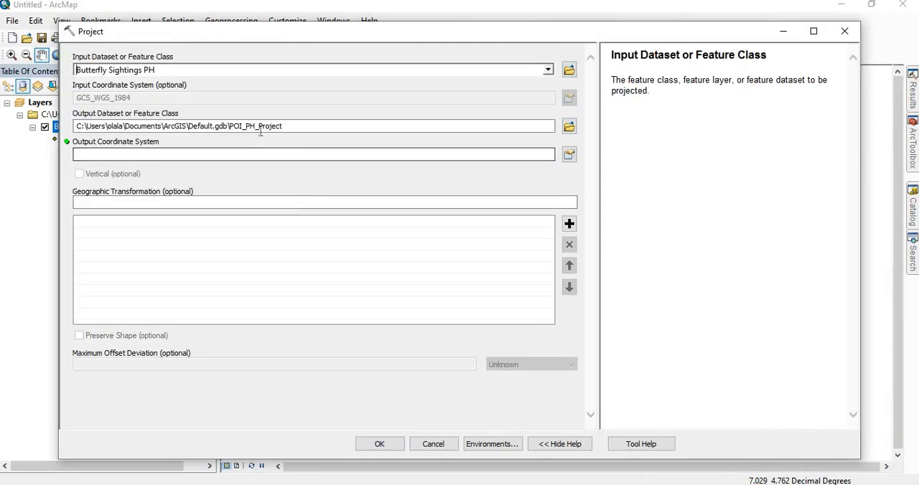
mouse_move(229, 126)
left_mouse_down()
mouse_move(257, 127)
mouse_move(242, 127)
left_mouse_up()
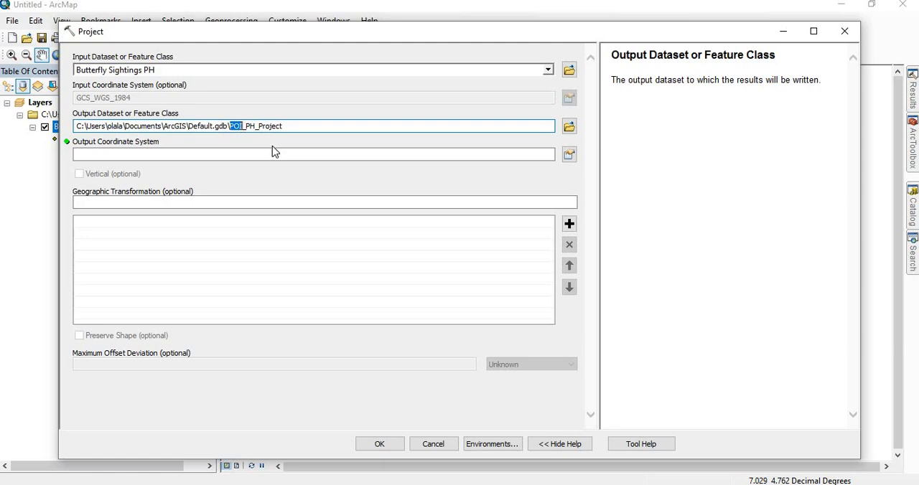
type("Bt")
key("BackSpace")
type("utterfly")
Set the output coordinate system to the northern-hemisphere WGS 1984 UTM Zone 32N and run the projection
left_click(570, 156)
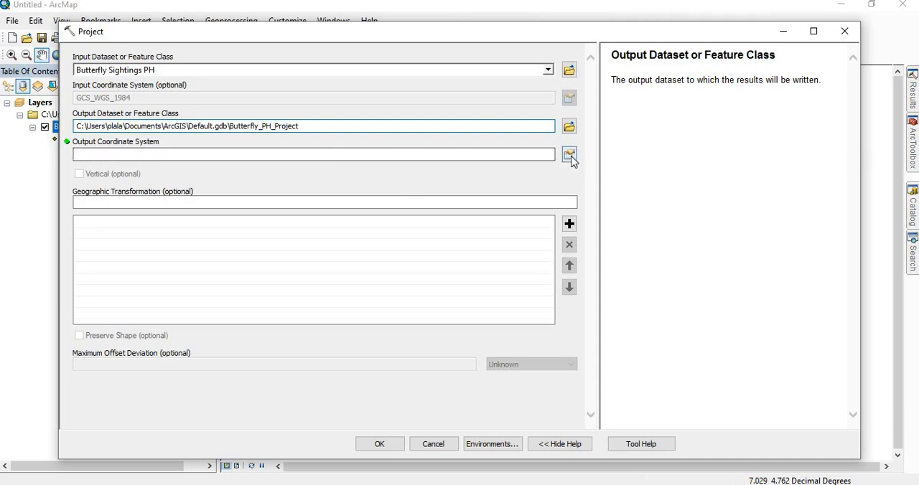
left_click(330, 156)
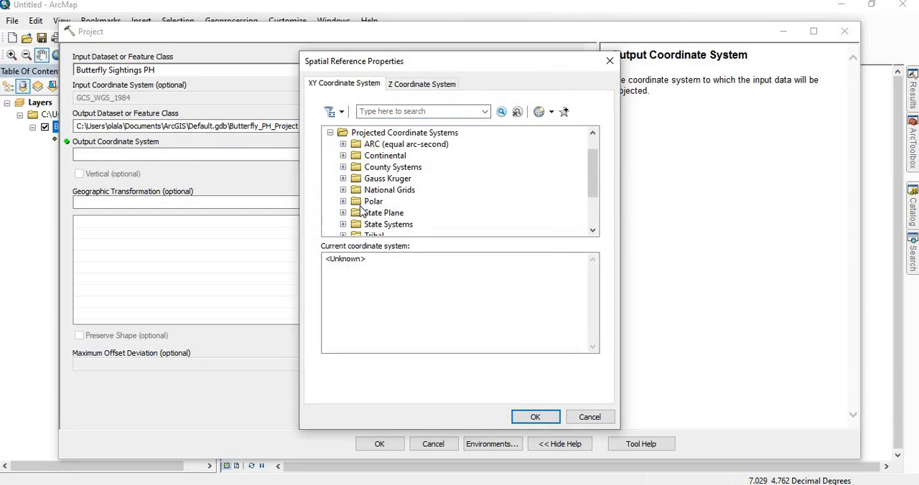
scroll(362, 208, "down", 2)
left_click(343, 190)
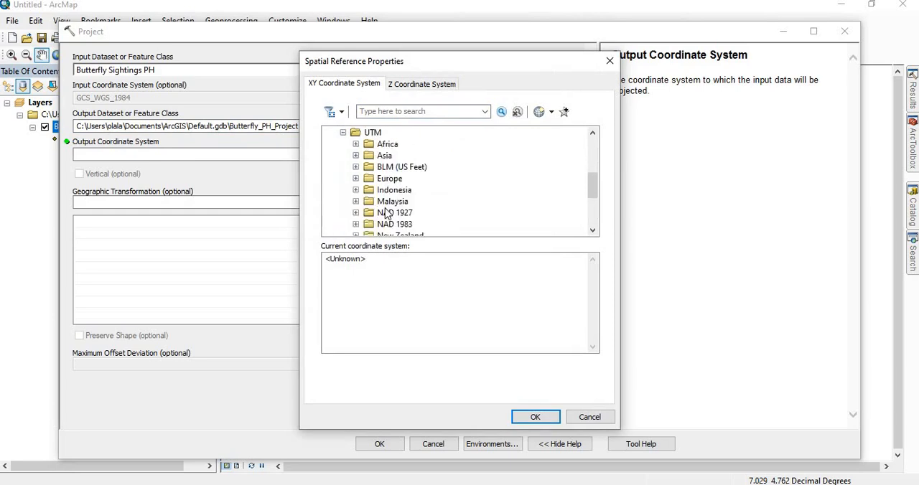
scroll(414, 200, "down", 3)
left_click(355, 189)
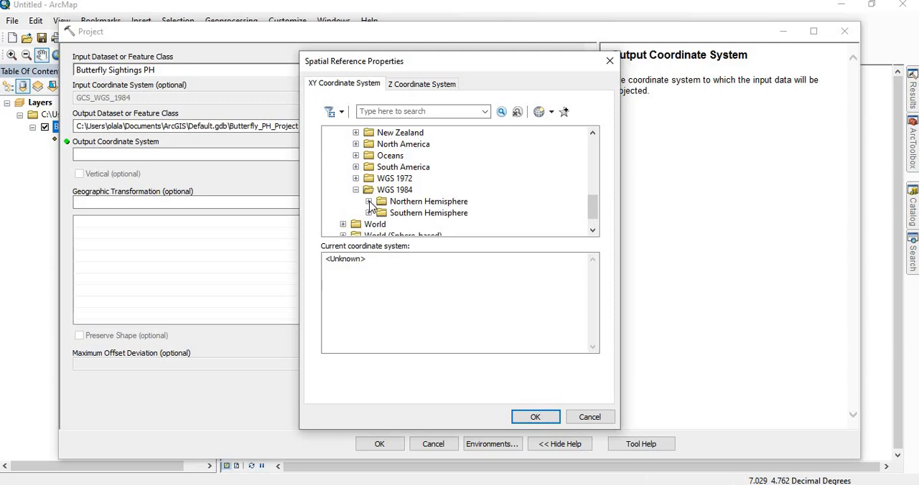
left_click(368, 201)
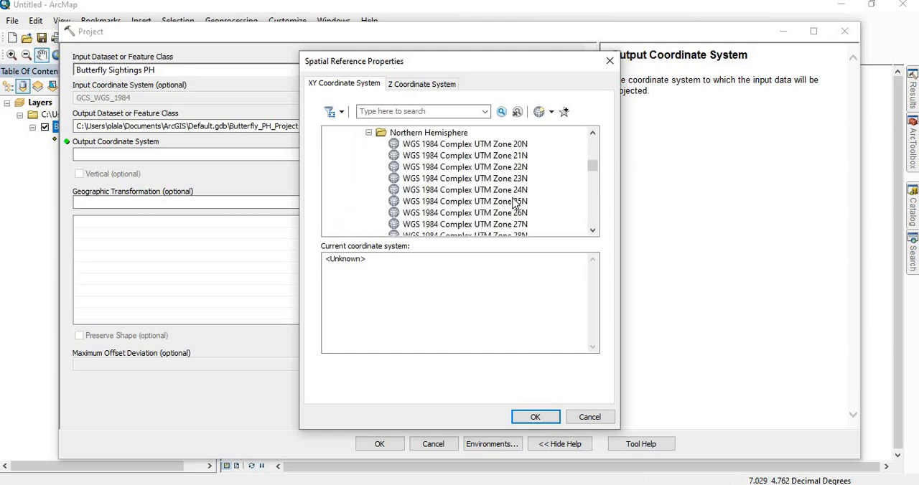
scroll(513, 204, "down", 20)
scroll(496, 183, "up", 2)
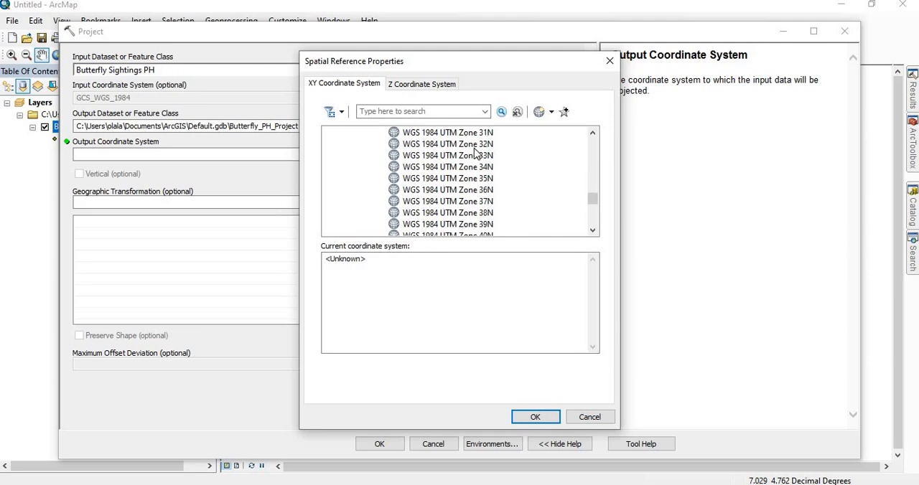
left_click(473, 145)
left_click(532, 418)
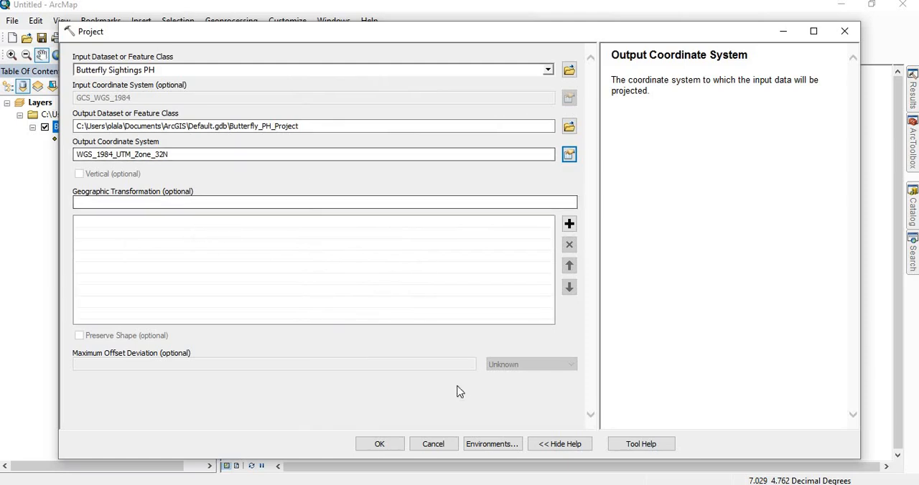
left_click(381, 444)
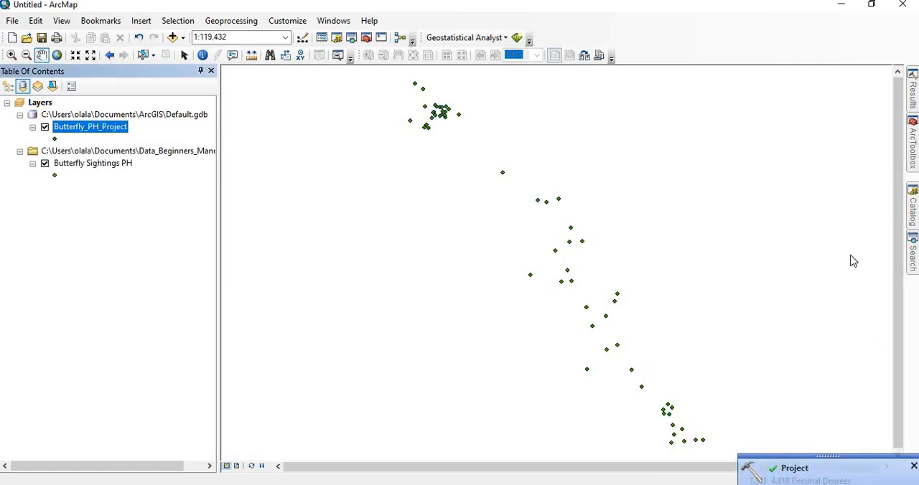
Run Average Nearest Neighbor on Butterfly_PH_Project with report generation enabled and the area left blank
left_click(911, 174)
left_click(781, 329)
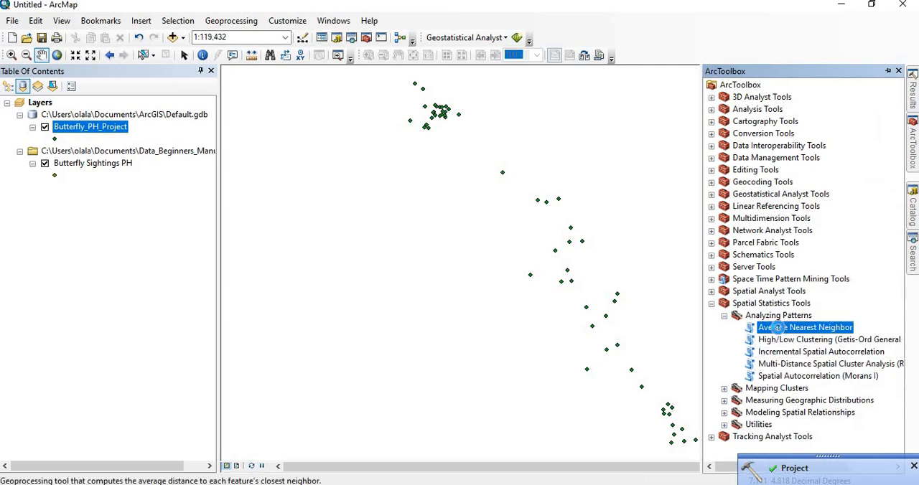
double_click(782, 329)
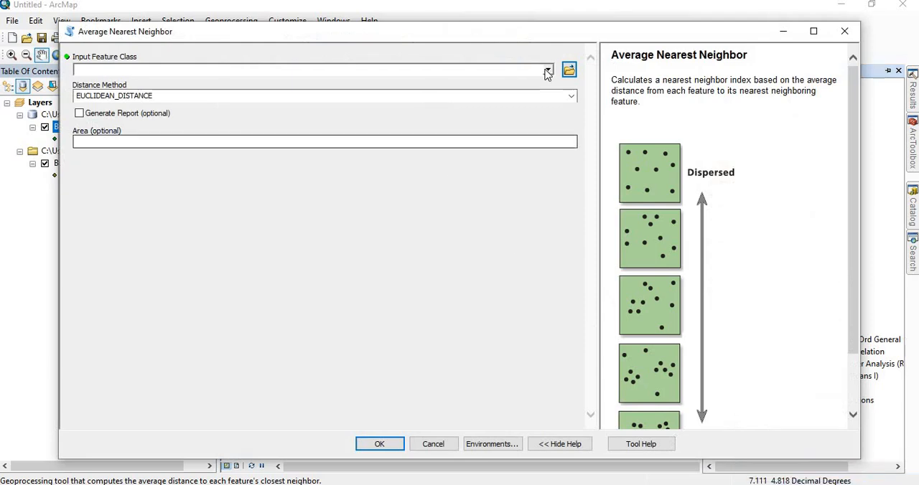
left_click(548, 69)
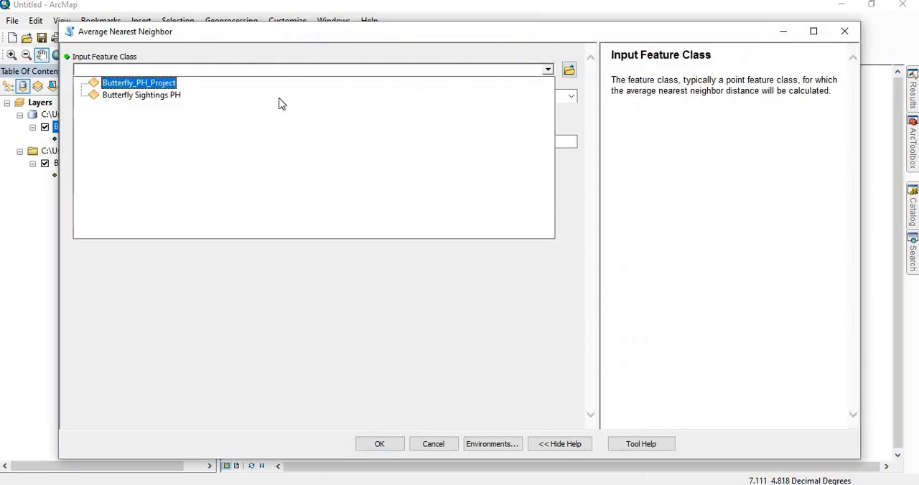
left_click(152, 83)
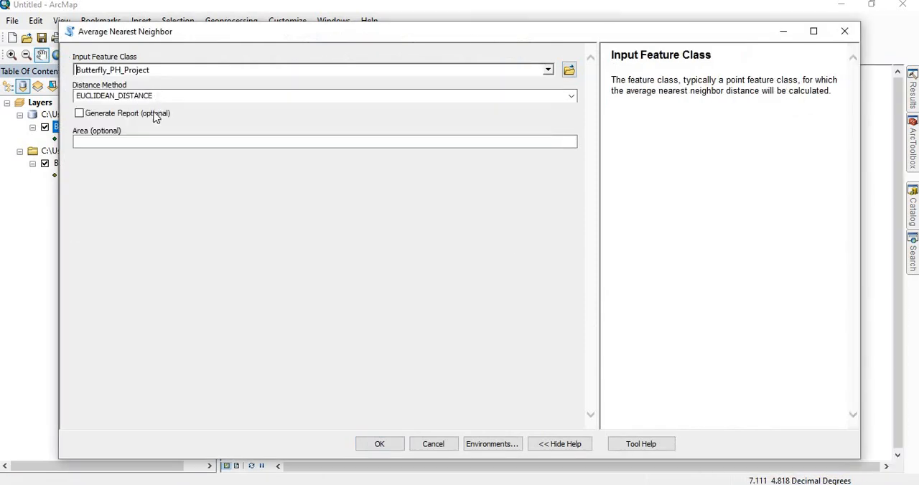
left_click(80, 114)
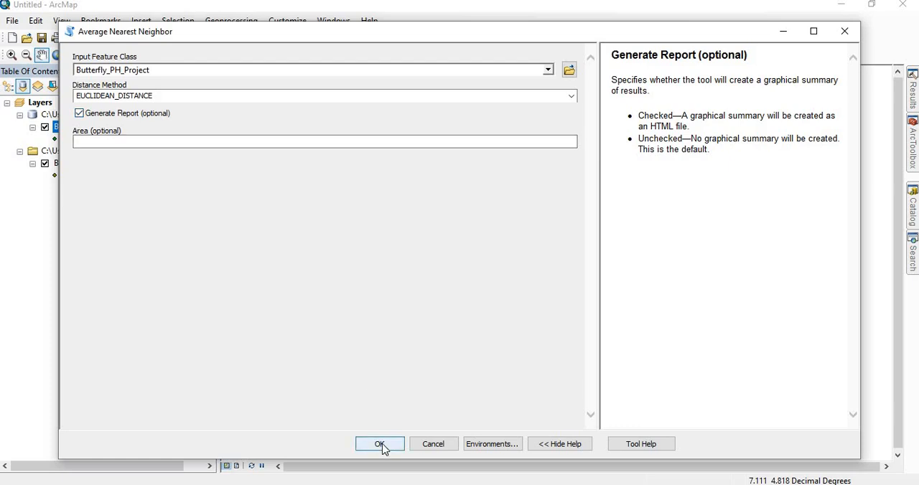
left_click(125, 144)
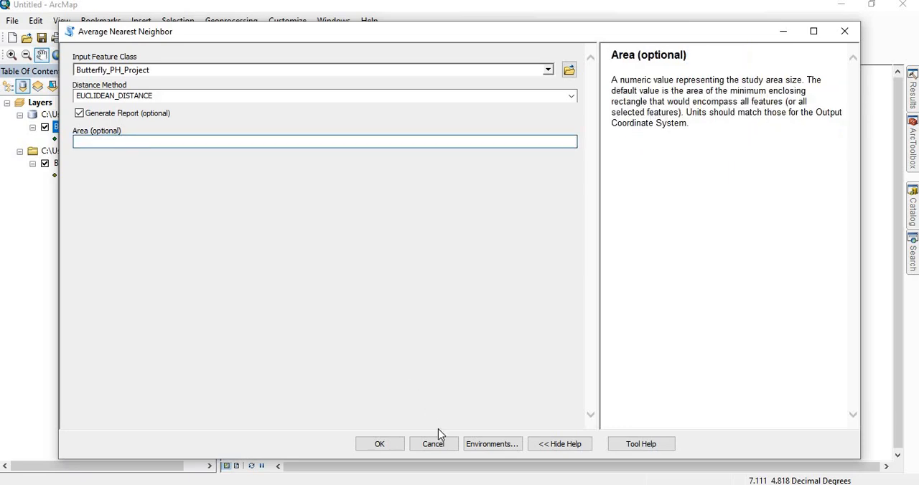
left_click(391, 444)
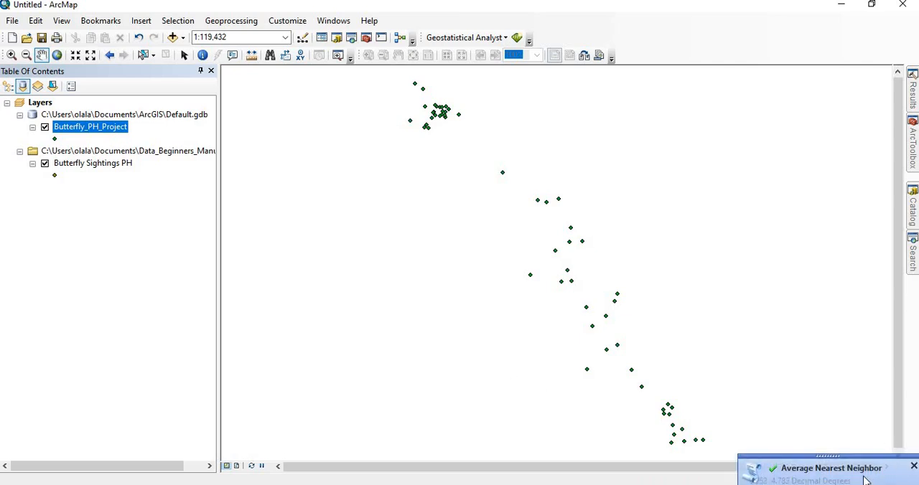
Open the Average Nearest Neighbor results and examine the messages for the HTML report's full file path
left_click(832, 471)
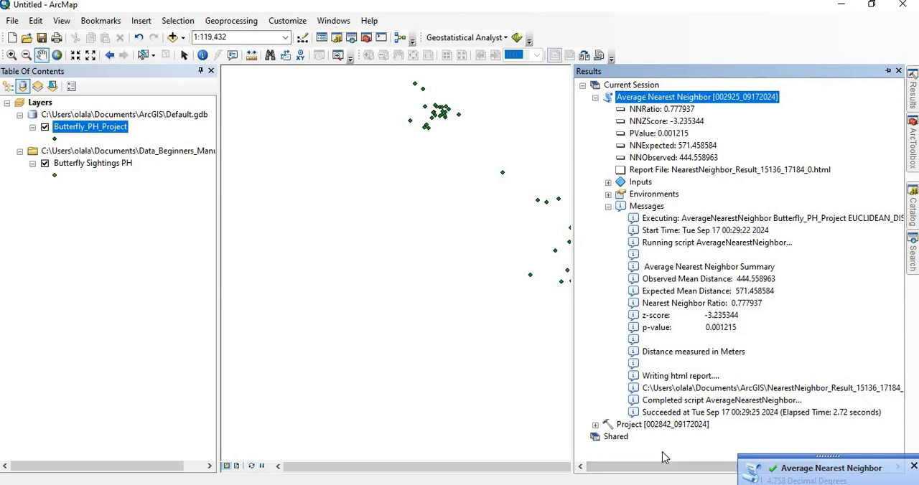
left_click(829, 389)
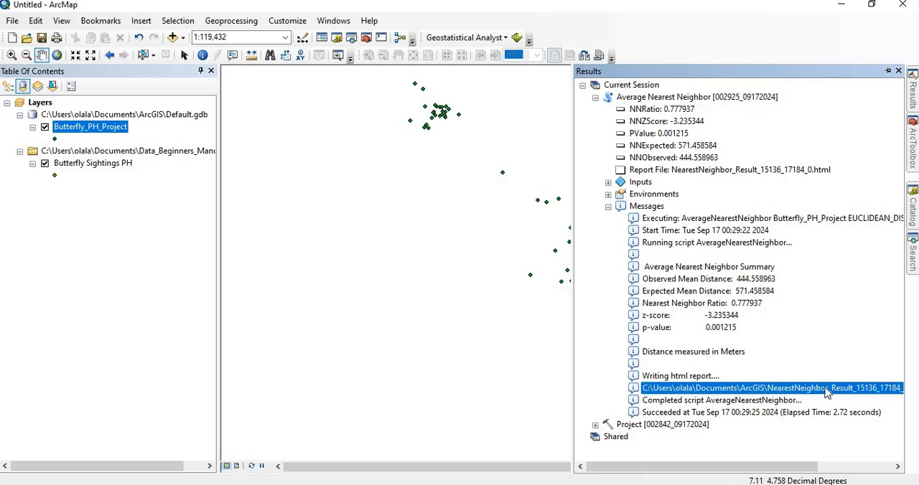
left_click_drag(741, 469, 788, 468)
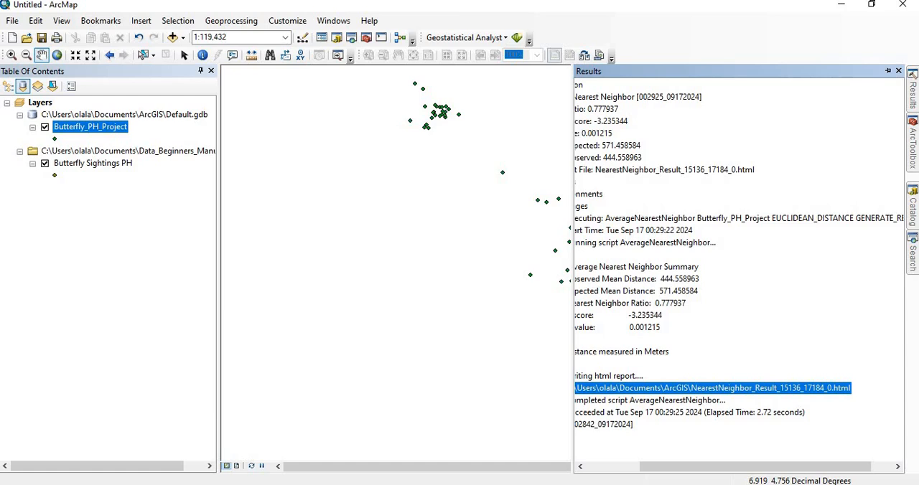
Switch to File Explorer, sort the Documents\ArcGIS folder by date modified, and open NearestNeighbor_Result_15136_17184_0.html
key("super+e")
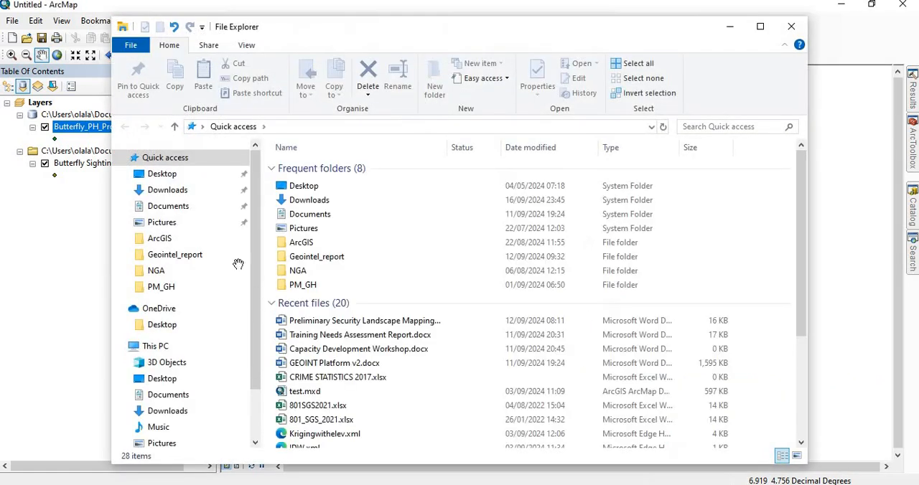
left_click(168, 207)
left_click(300, 127)
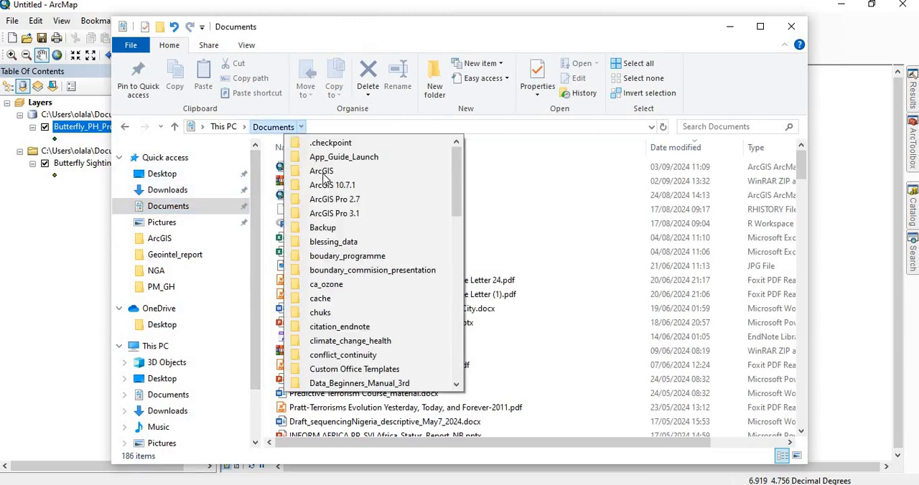
left_click(322, 173)
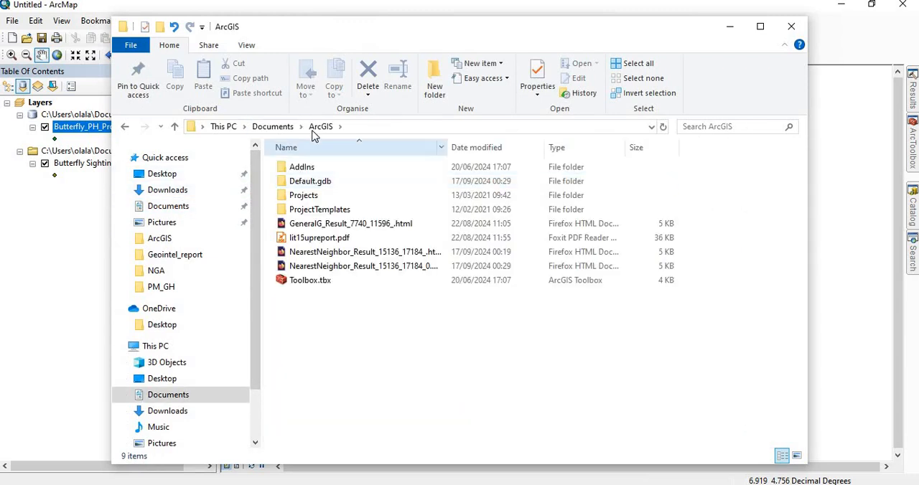
left_click(471, 148)
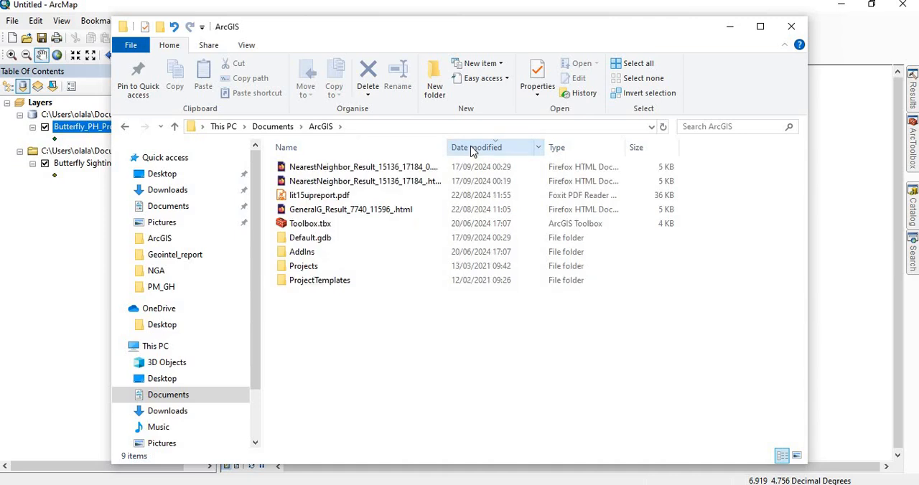
double_click(388, 168)
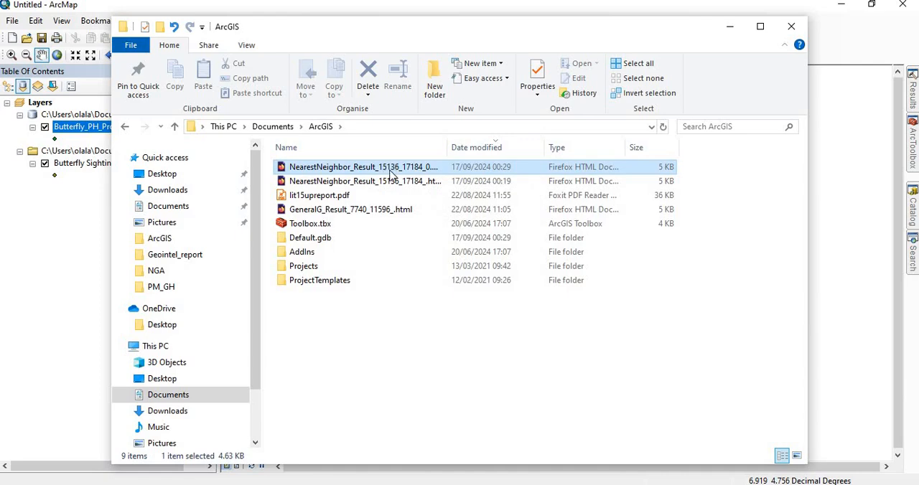